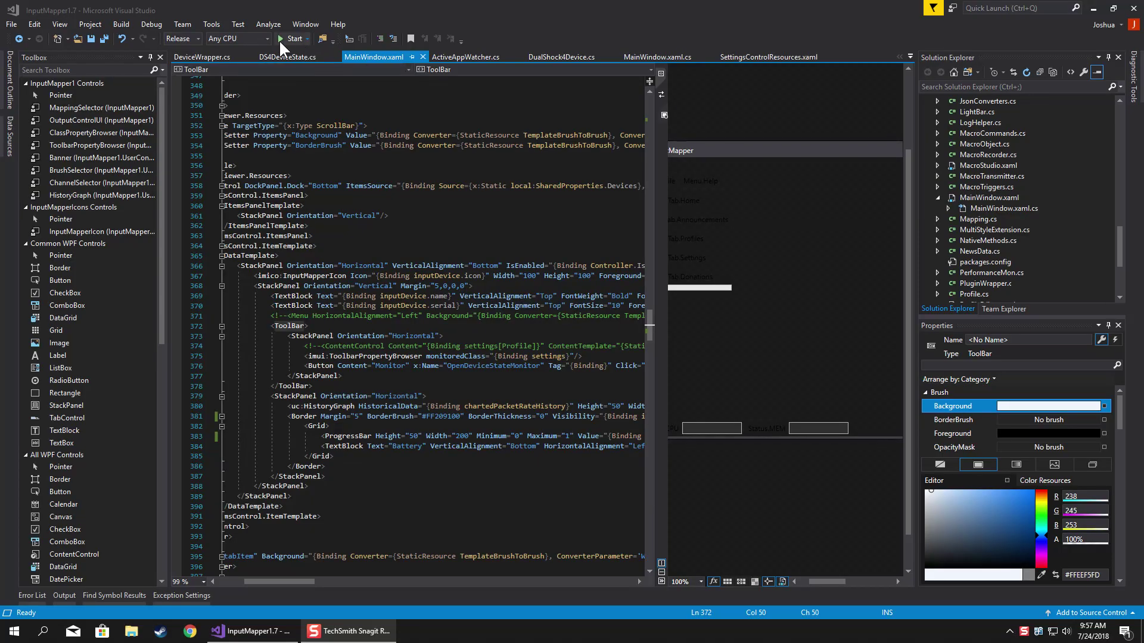
# - Start the InputMapper build in debug mode from the Visual Studio toolbar
pyautogui.click(285, 39)
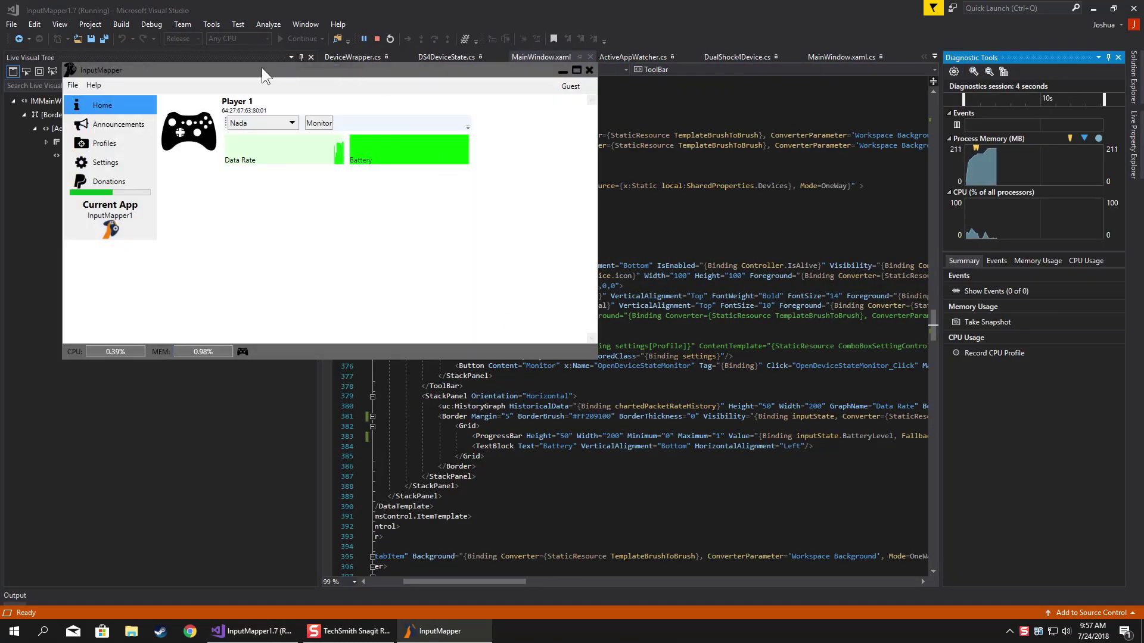
# - Drag the InputMapper window to the centre of the screen over the code editor
pyautogui.moveTo(262, 68); pyautogui.dragTo(575, 150)
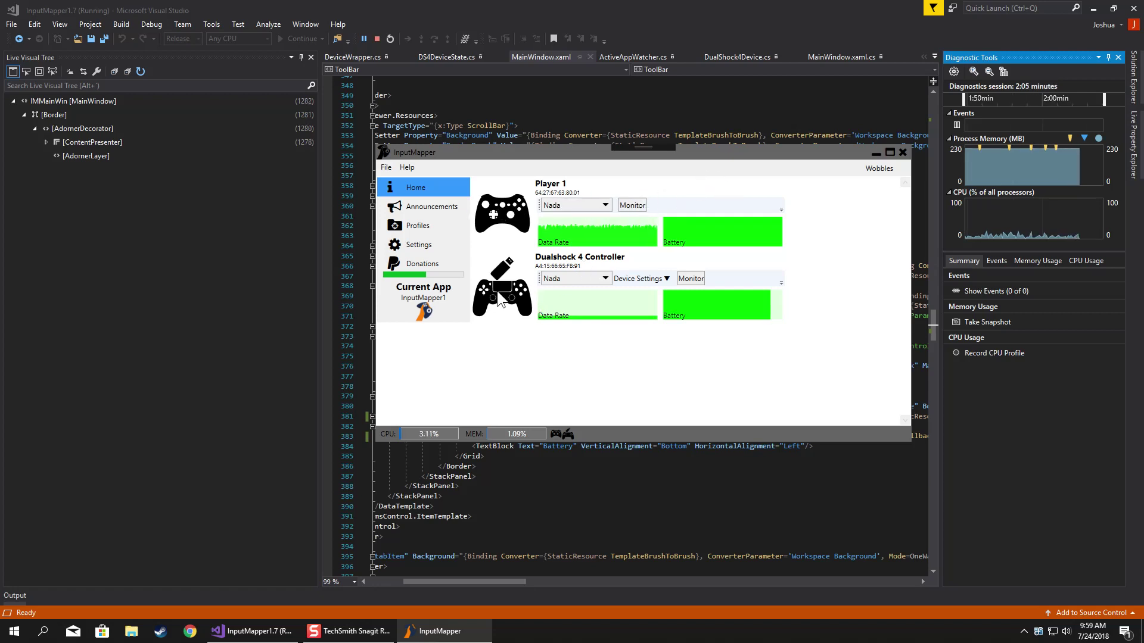
# - Raise the Dualshock 4 Controller's volume from 54 to 77 and confirm it in Device Settings
pyautogui.click(652, 283)
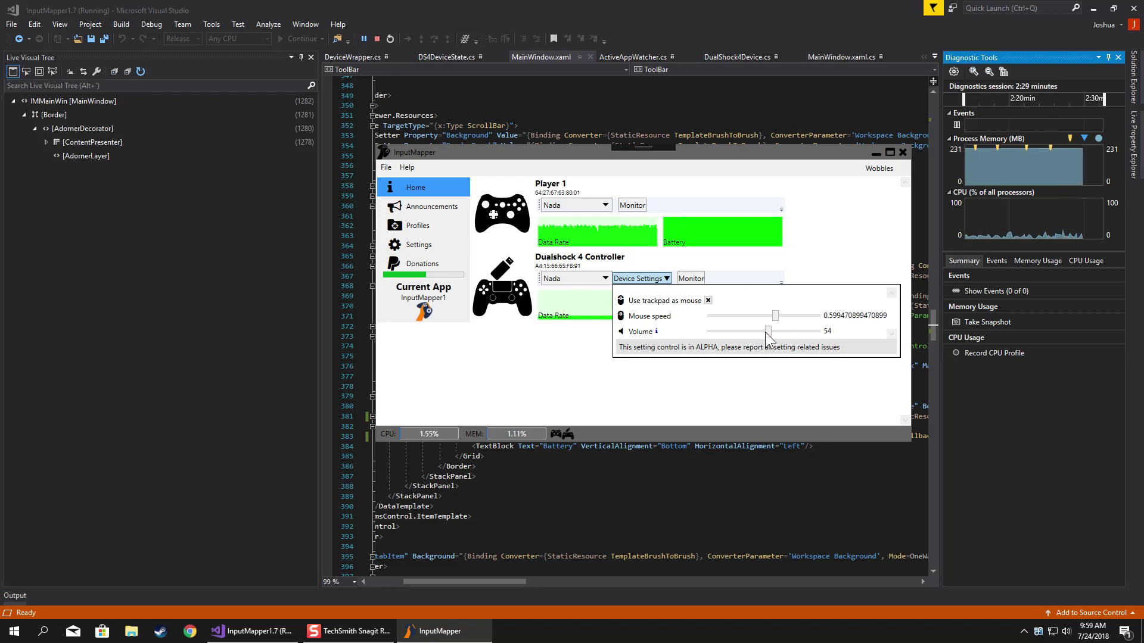
pyautogui.click(1068, 632)
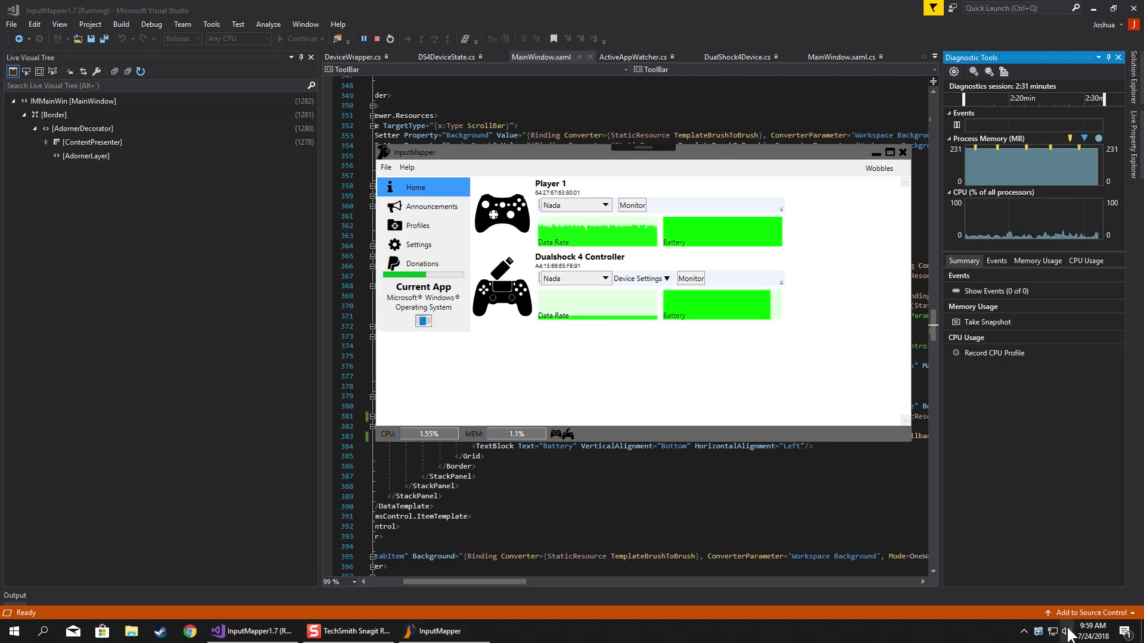
pyautogui.moveTo(1046, 604); pyautogui.dragTo(1076, 605)
pyautogui.click(654, 278)
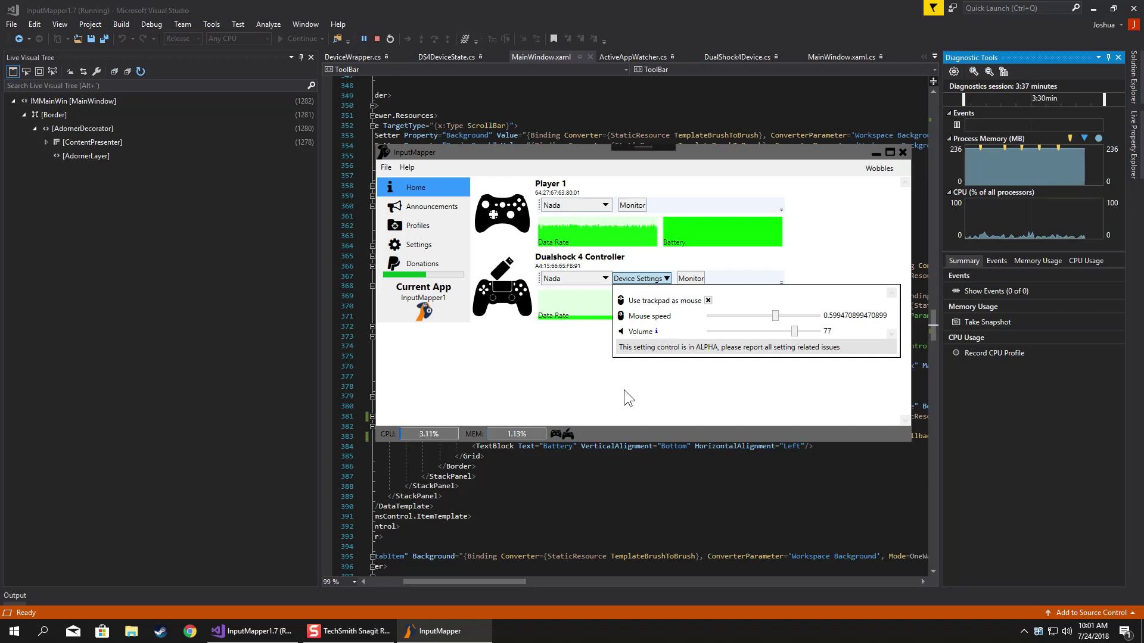
# - Close the controller settings, leave Player 1 on the Nada profile, and move the window left
pyautogui.click(594, 388)
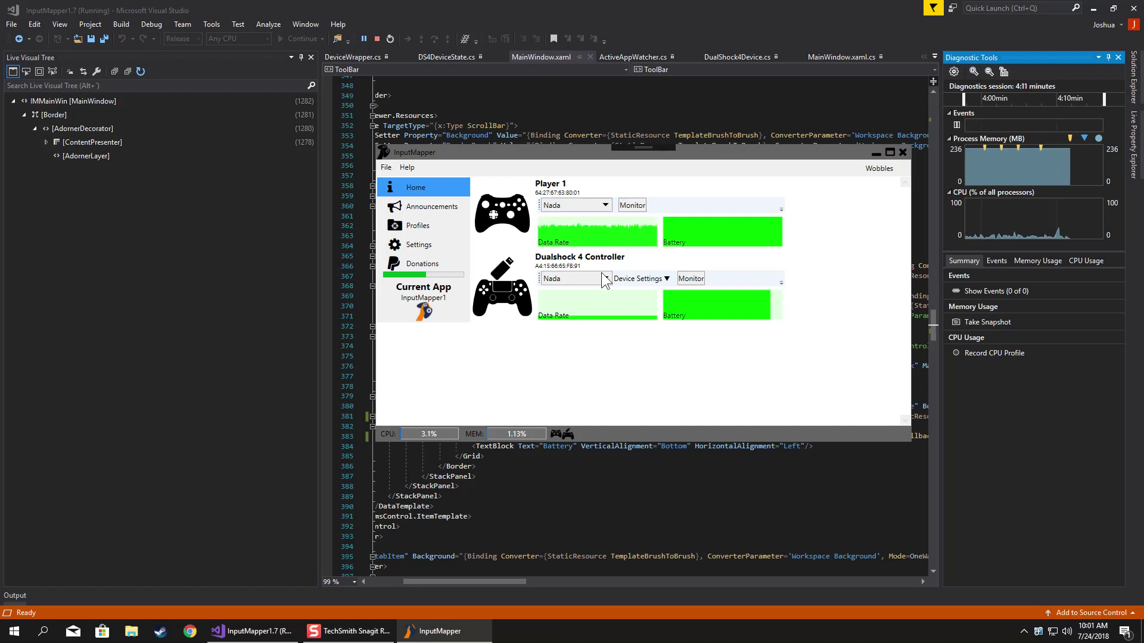
pyautogui.click(584, 209)
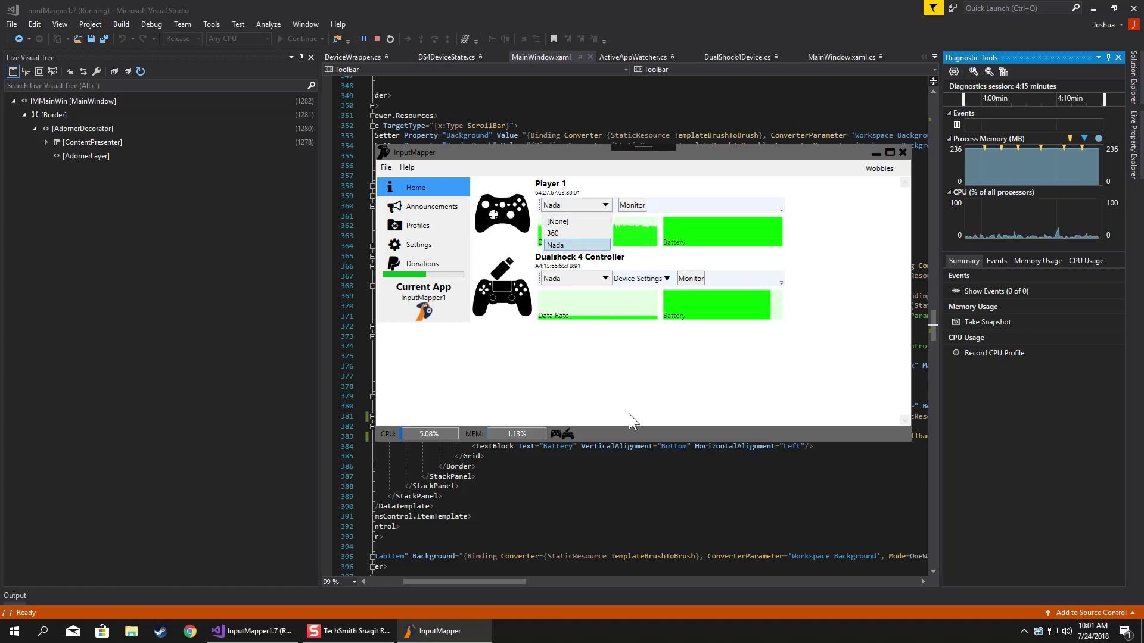
pyautogui.click(627, 377)
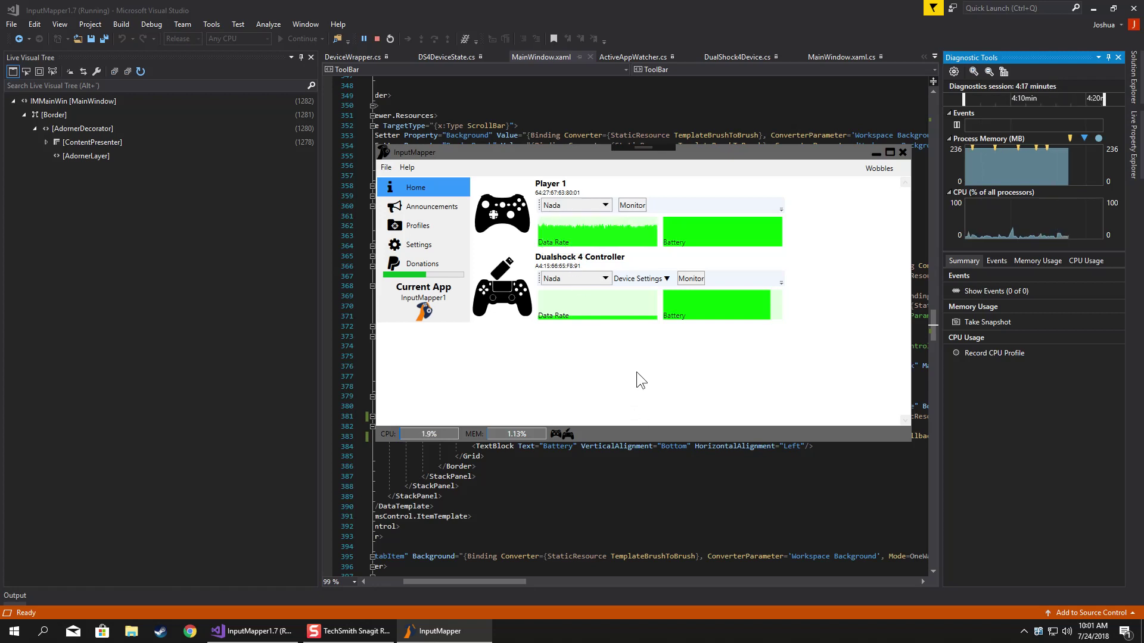
pyautogui.moveTo(590, 159); pyautogui.dragTo(453, 160)
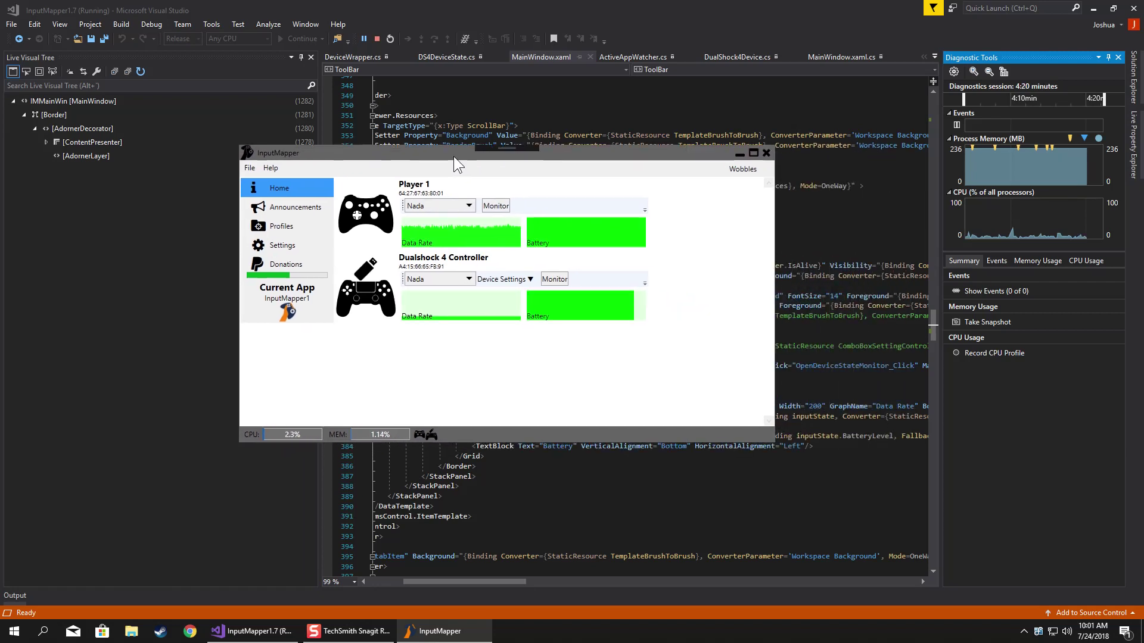
# - Open Player 1's live property browser and move it right, clear of InputMapper
pyautogui.click(496, 205)
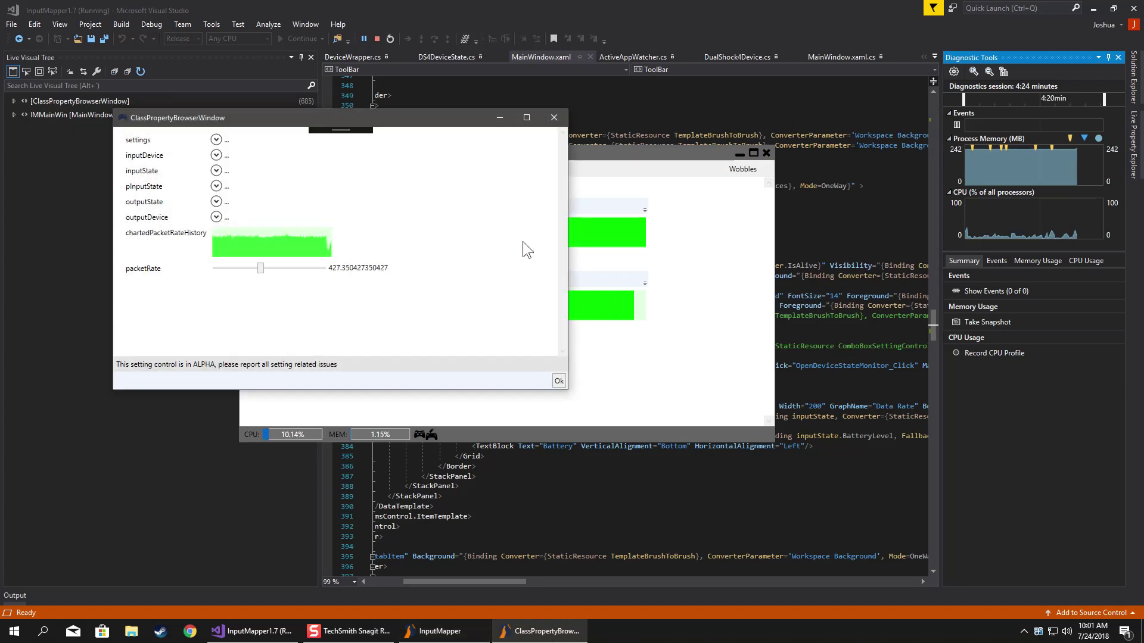
pyautogui.moveTo(275, 115); pyautogui.dragTo(642, 93)
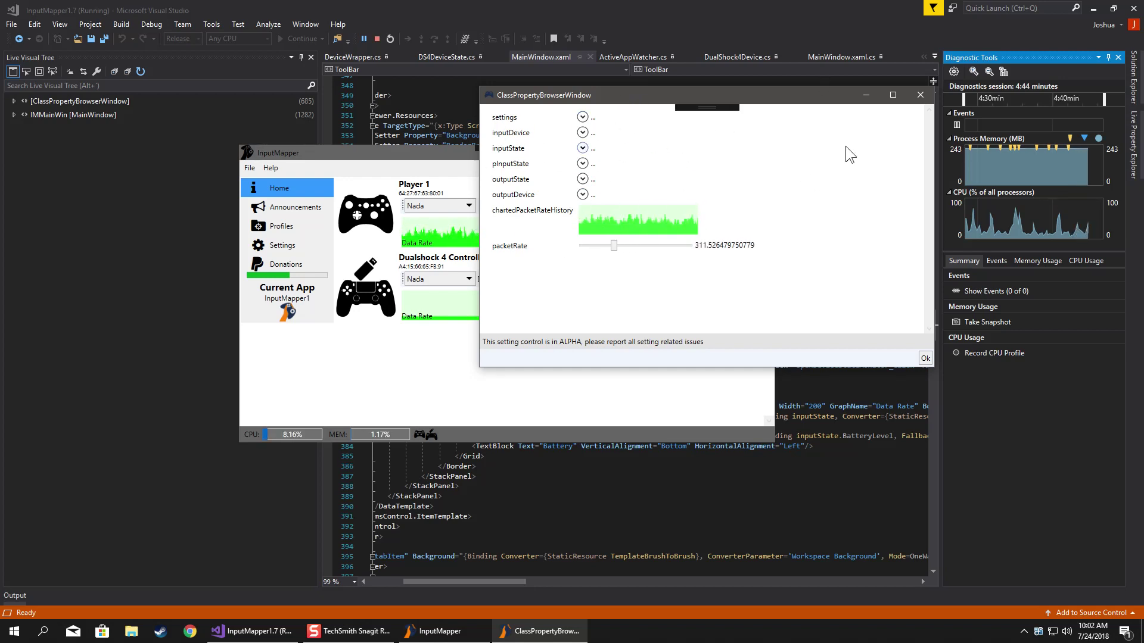
pyautogui.click(925, 97)
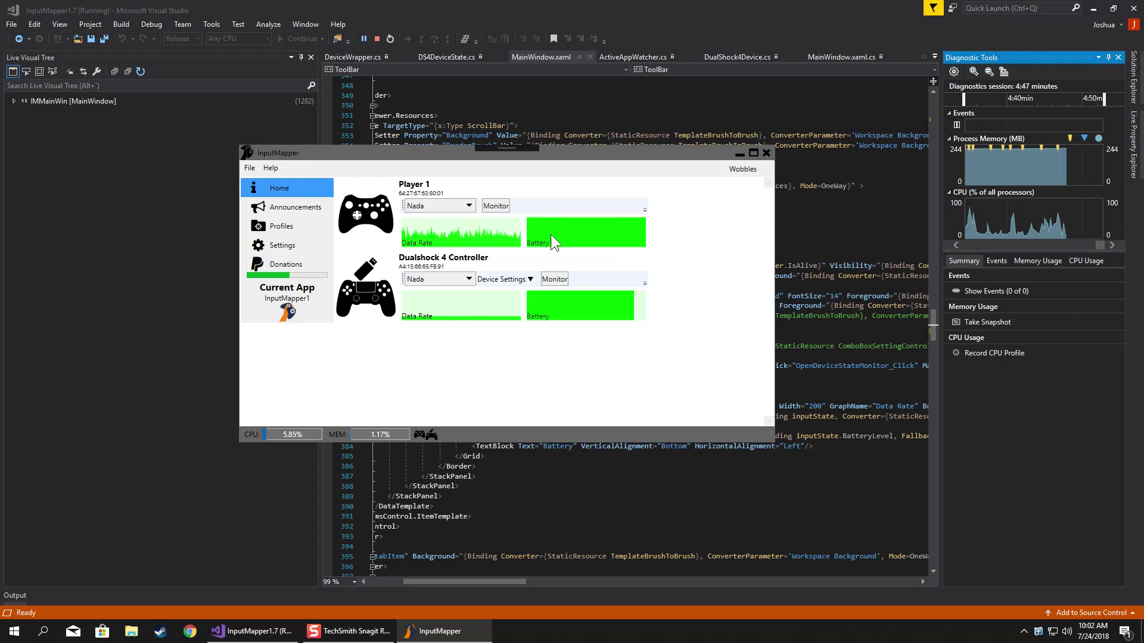
pyautogui.click(496, 207)
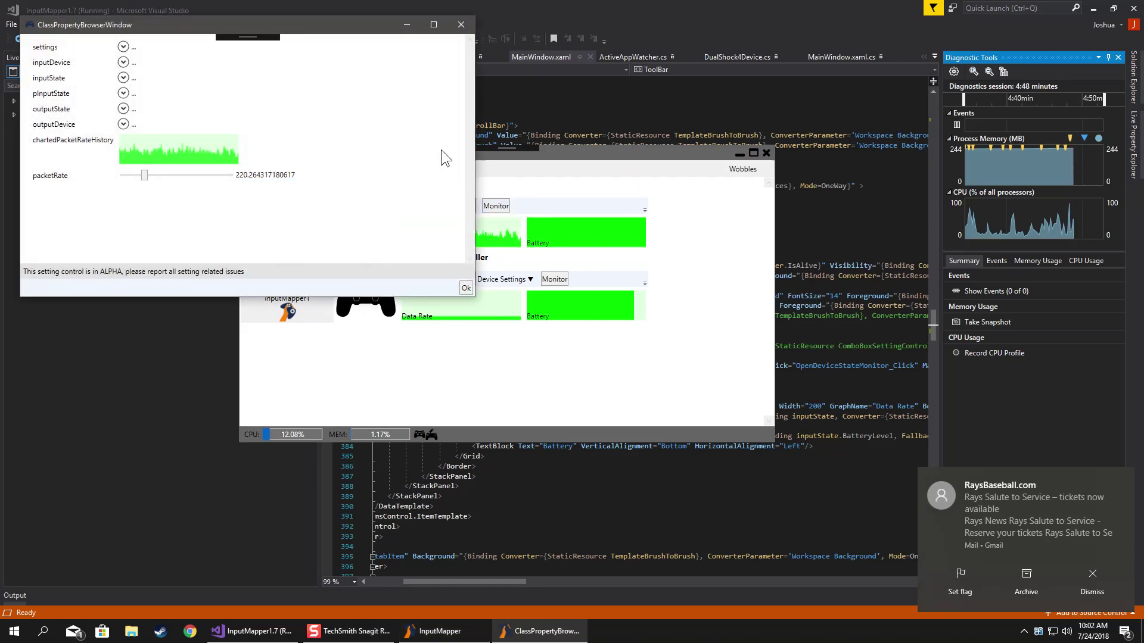
pyautogui.click(1124, 478)
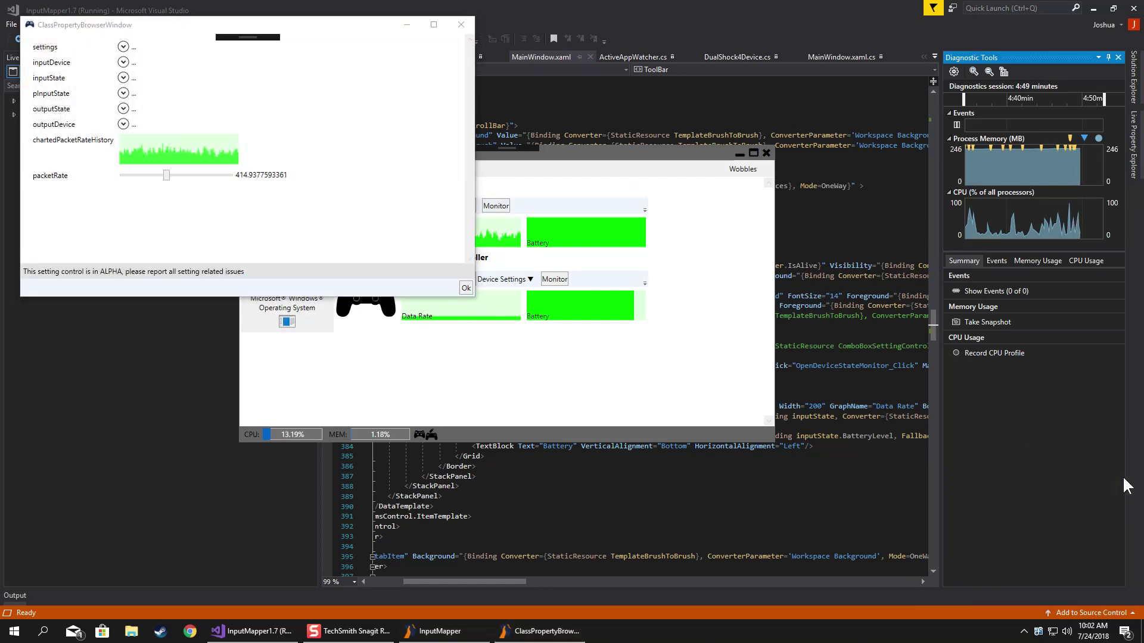
pyautogui.moveTo(189, 25); pyautogui.dragTo(735, 53)
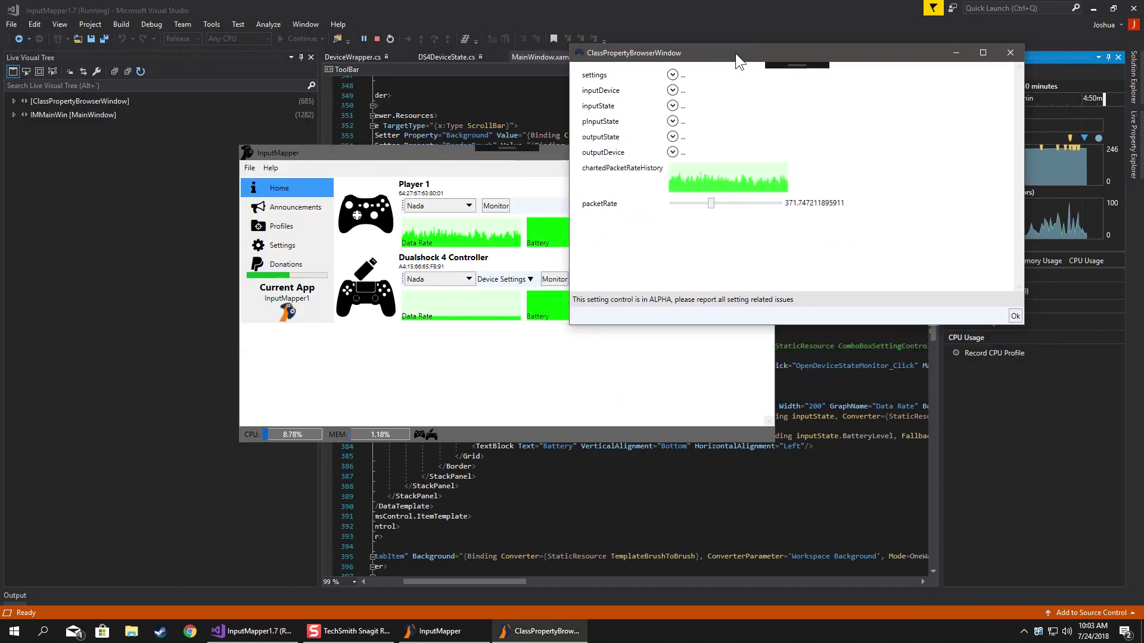
pyautogui.click(670, 106)
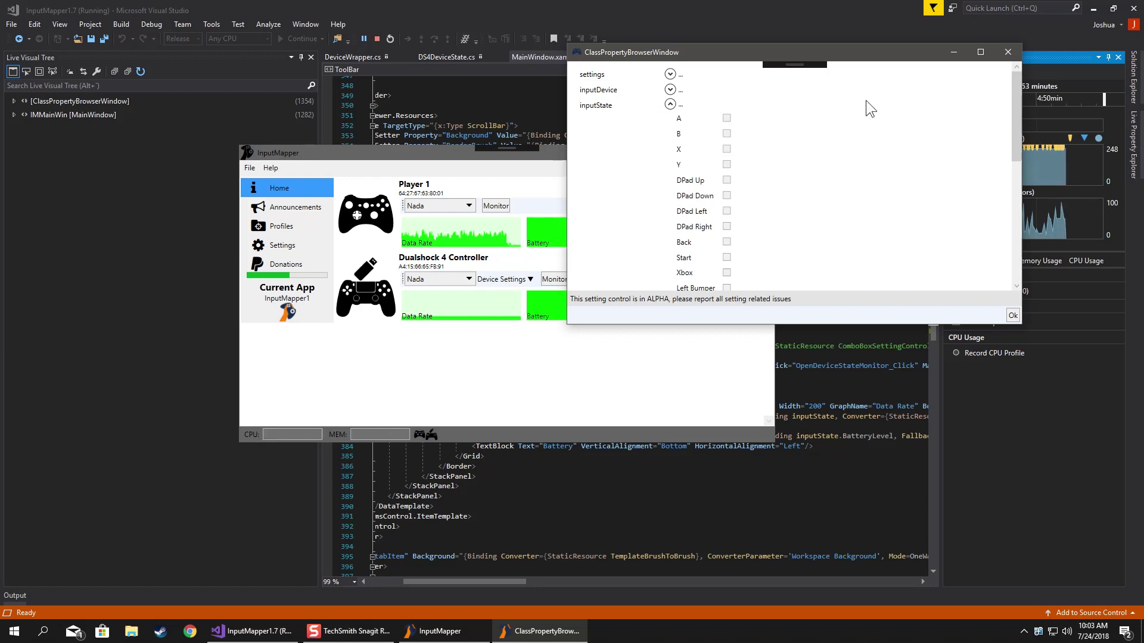
pyautogui.moveTo(769, 55); pyautogui.dragTo(622, 116)
pyautogui.moveTo(713, 109); pyautogui.dragTo(799, 93)
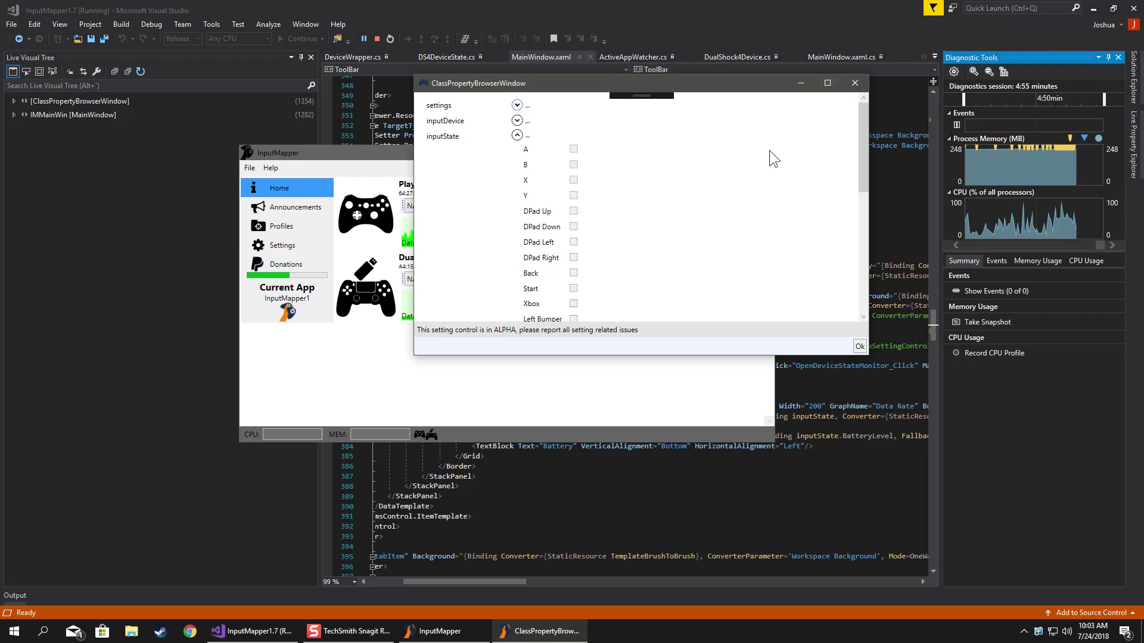
# - Close the ClassPropertyBrowserWindow and check the Process Memory graph in Diagnostic Tools
pyautogui.click(856, 84)
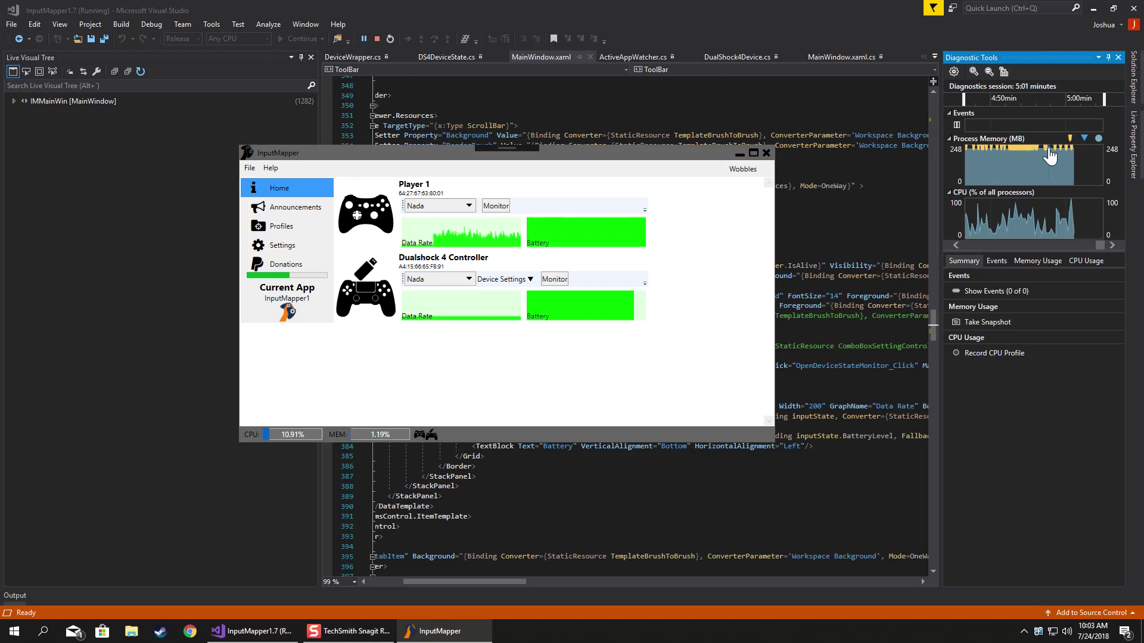
pyautogui.moveTo(1051, 156)
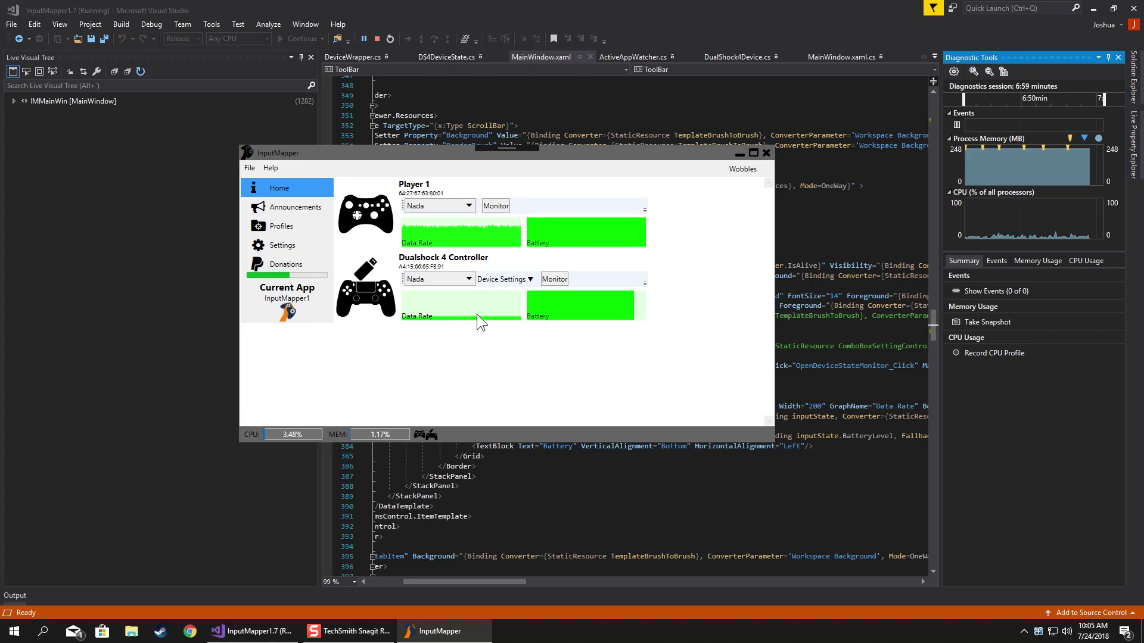
# - Inspect the Dualshock 4 Controller's live property browser, then close it
pyautogui.click(554, 279)
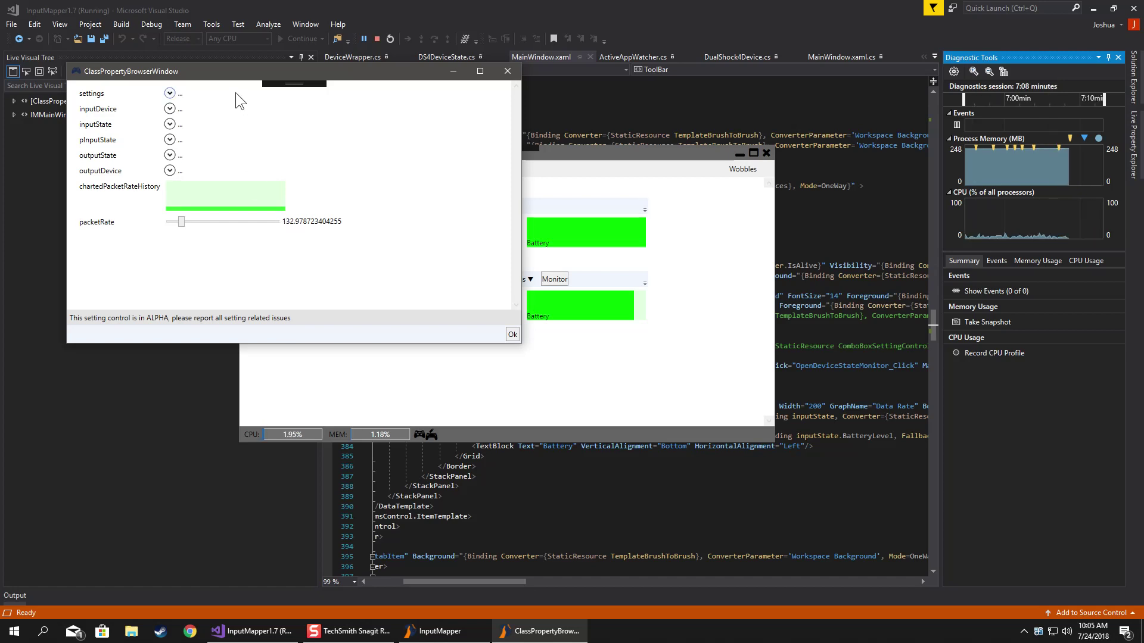
pyautogui.moveTo(234, 71); pyautogui.dragTo(645, 162)
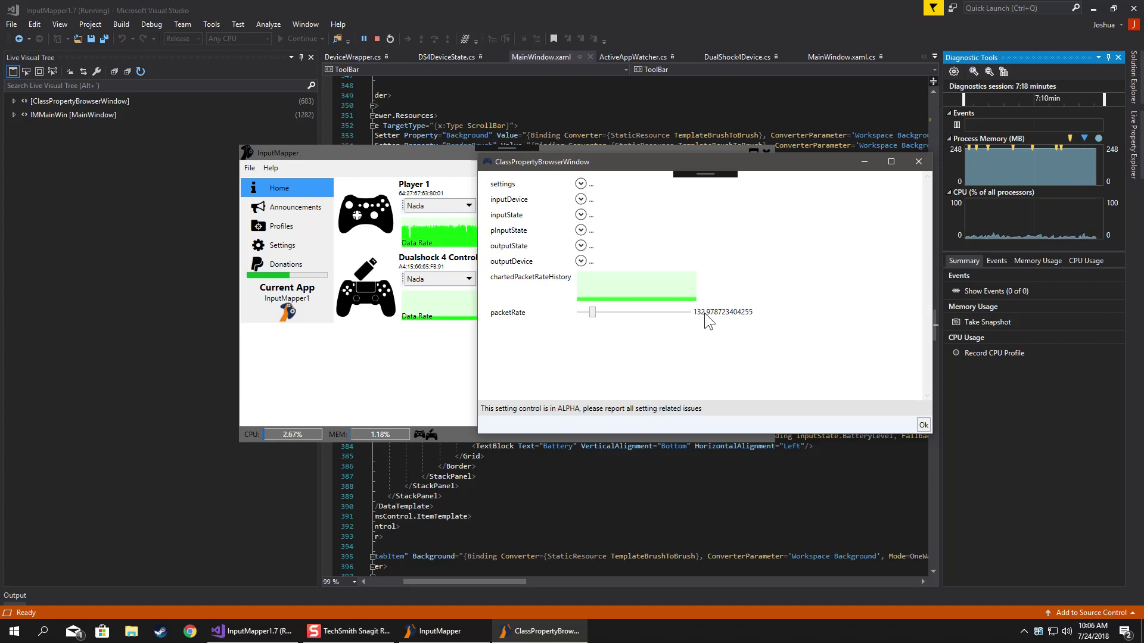
pyautogui.moveTo(796, 159); pyautogui.dragTo(717, 245)
pyautogui.click(818, 245)
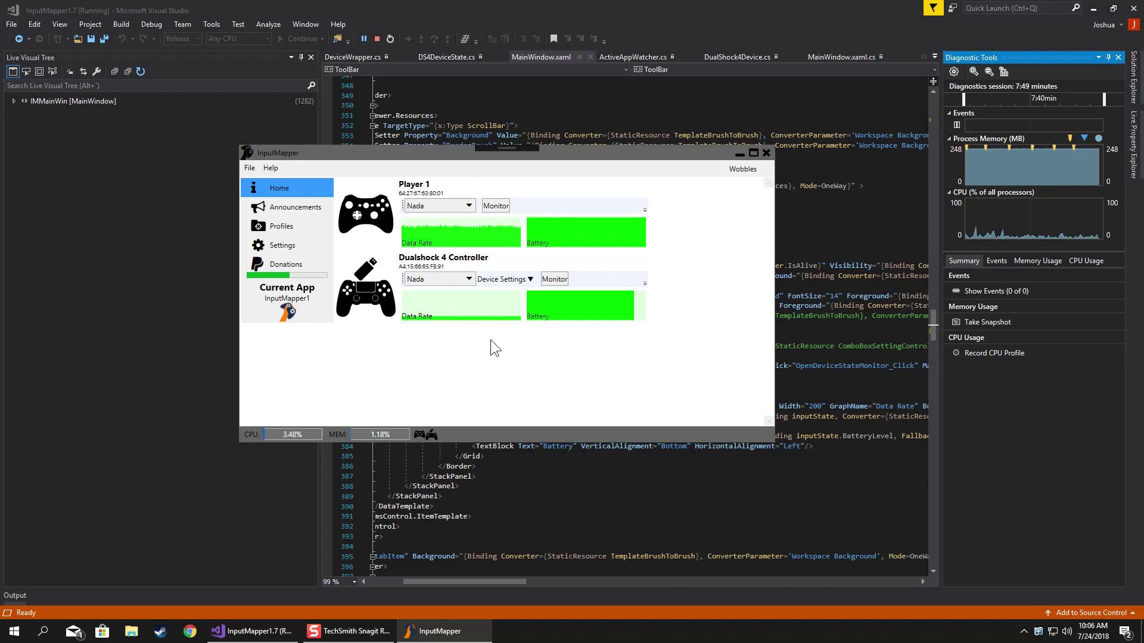
# - Open Player 1's property monitor, move it to the right, then close it
pyautogui.click(496, 206)
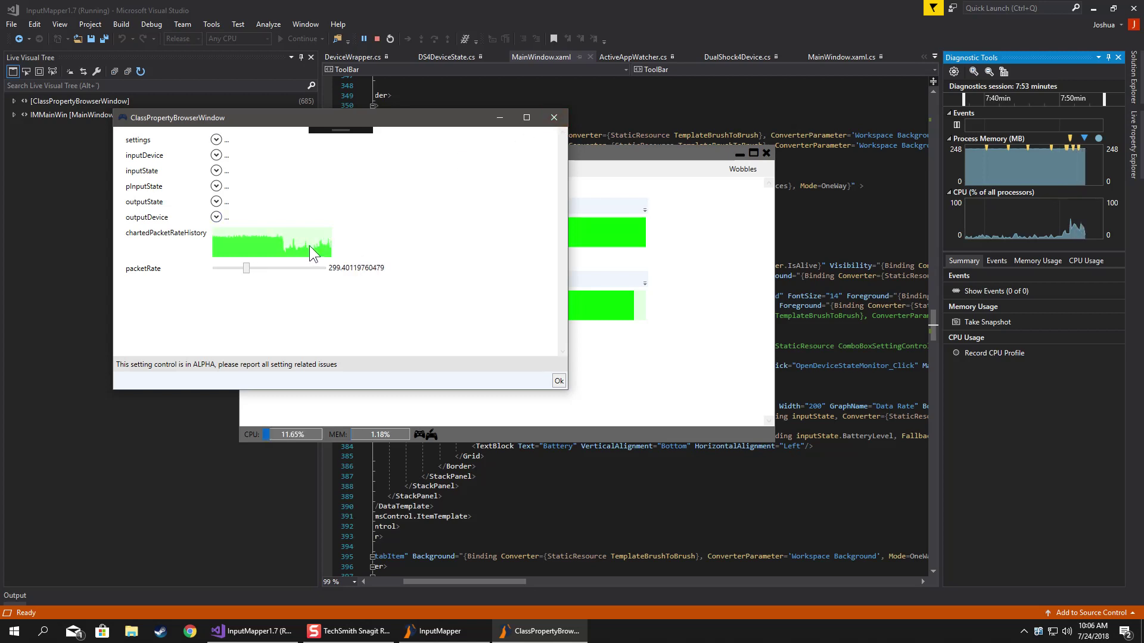
pyautogui.moveTo(310, 122); pyautogui.dragTo(656, 113)
pyautogui.click(901, 108)
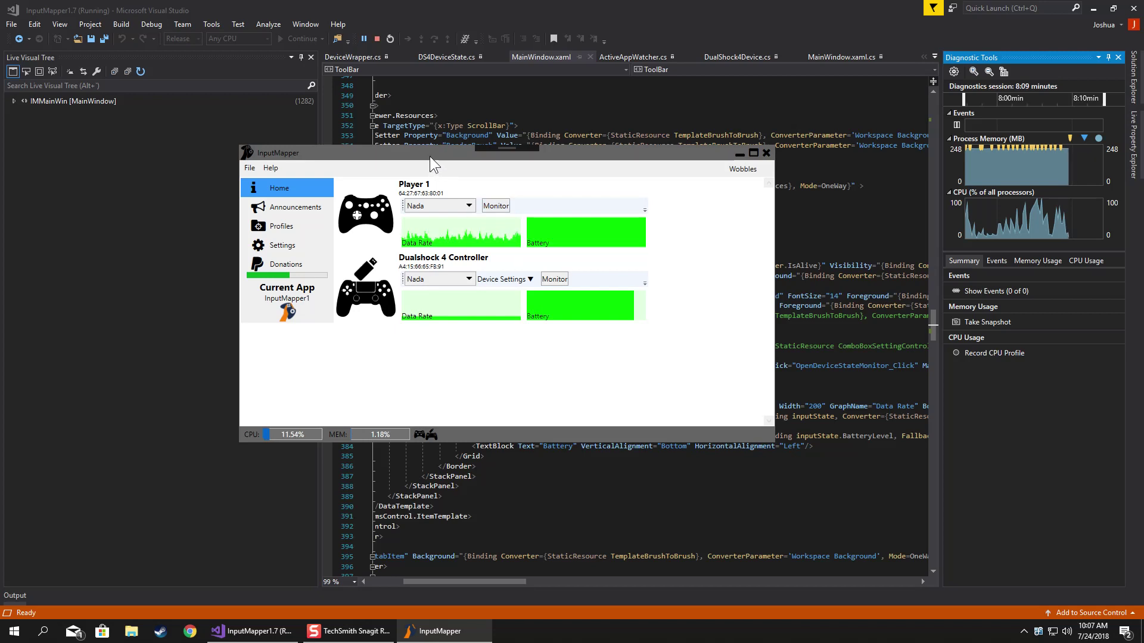
# - Reposition InputMapper, toggle the Dualshock 4 settings options, then close the app to end debugging
pyautogui.moveTo(488, 159); pyautogui.dragTo(545, 164)
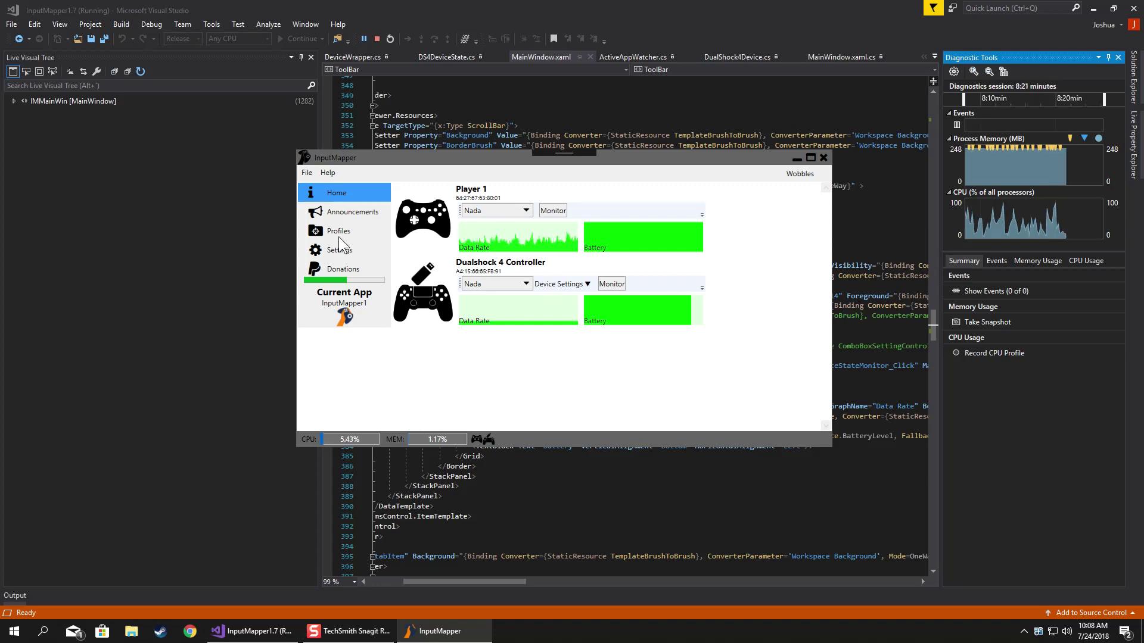
pyautogui.moveTo(755, 164); pyautogui.dragTo(741, 165)
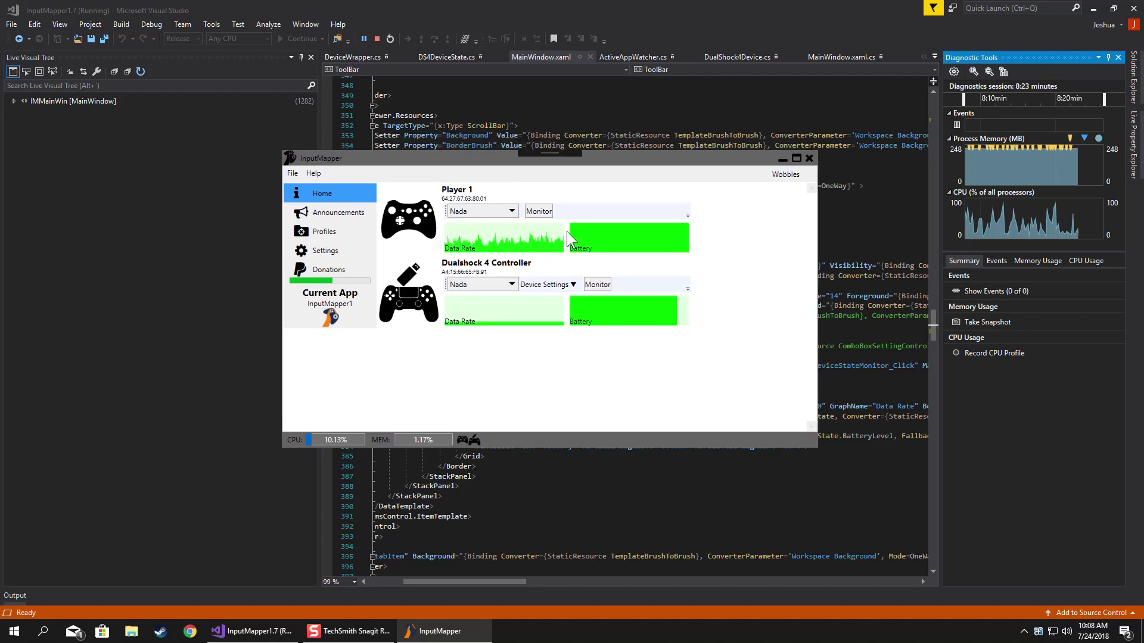
pyautogui.click(546, 285)
pyautogui.click(547, 286)
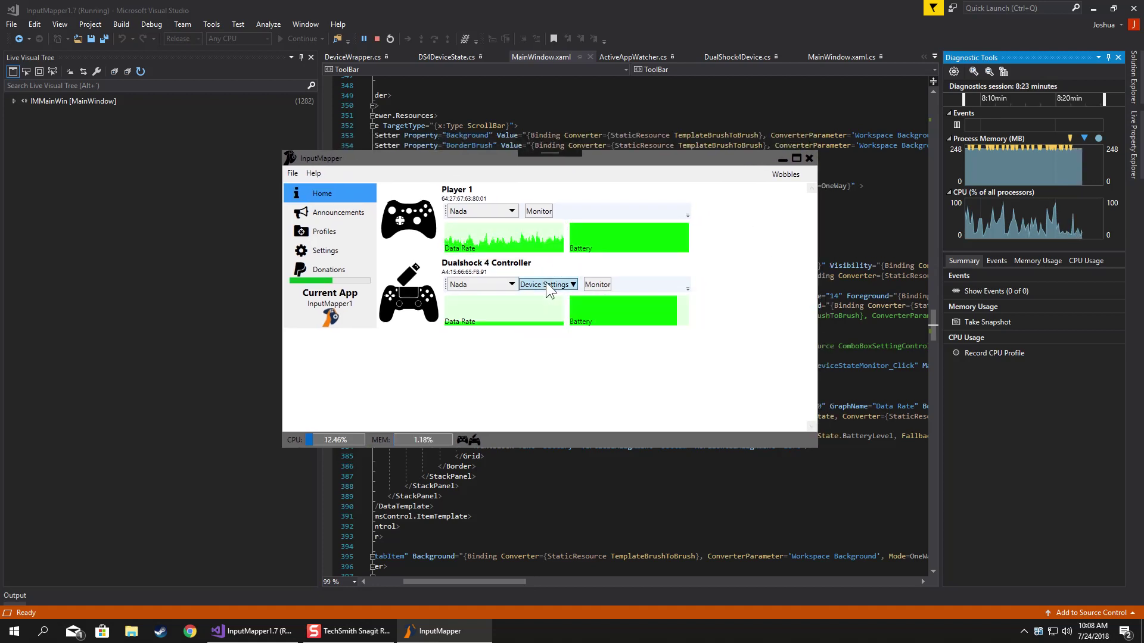
pyautogui.click(809, 157)
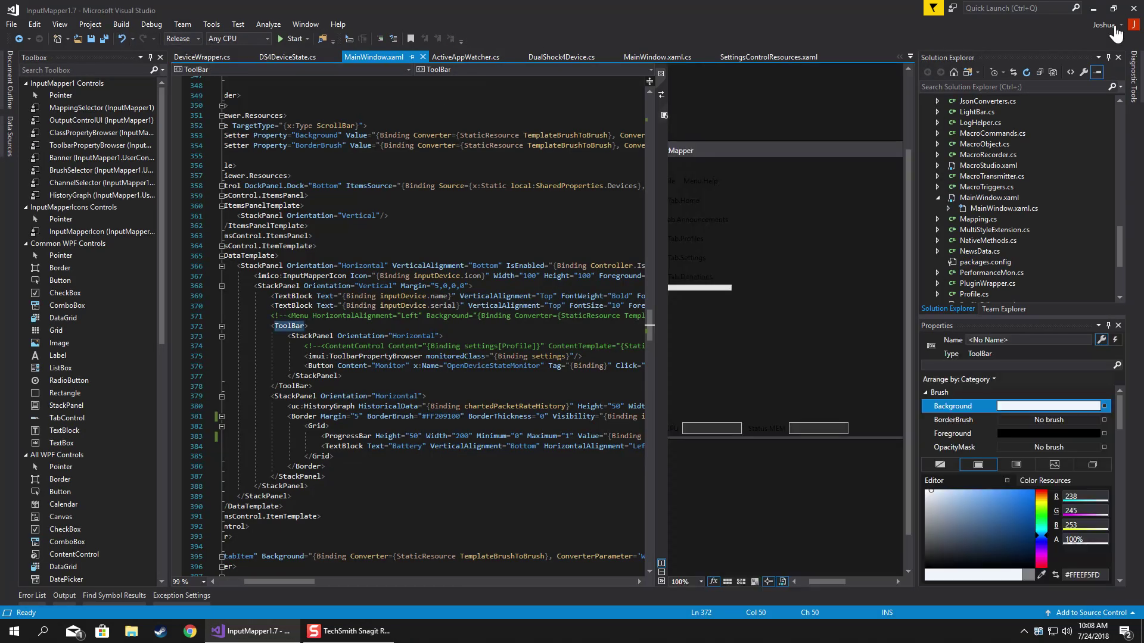
# - Minimize Visual Studio, launch IM17_Nightly_Push from the desktop, and centre its console window
pyautogui.click(1094, 9)
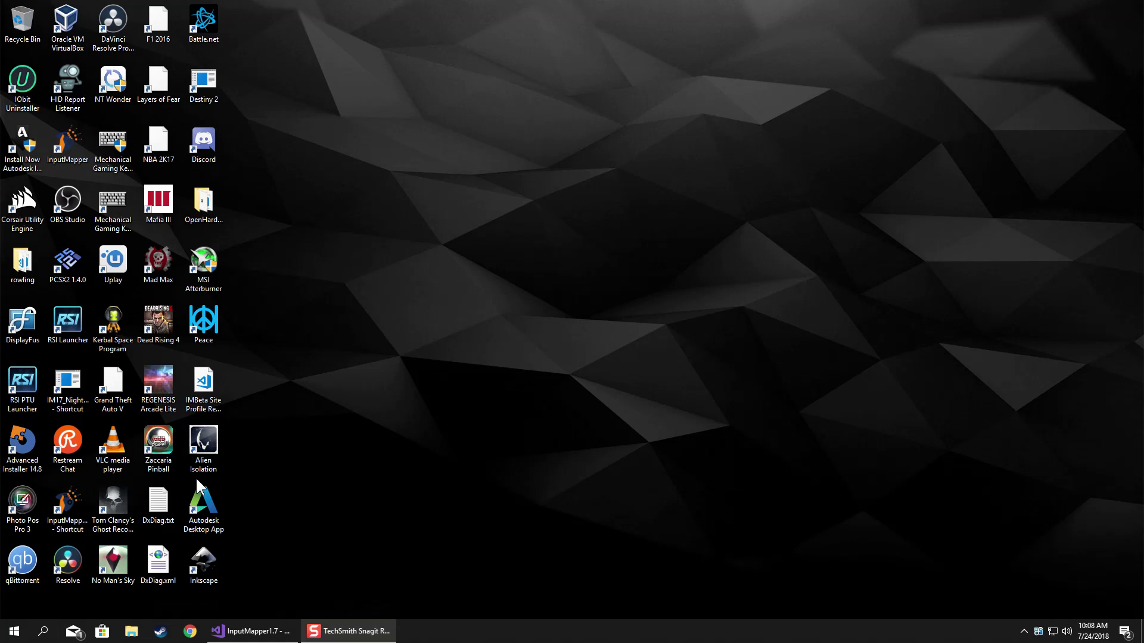
pyautogui.click(70, 386)
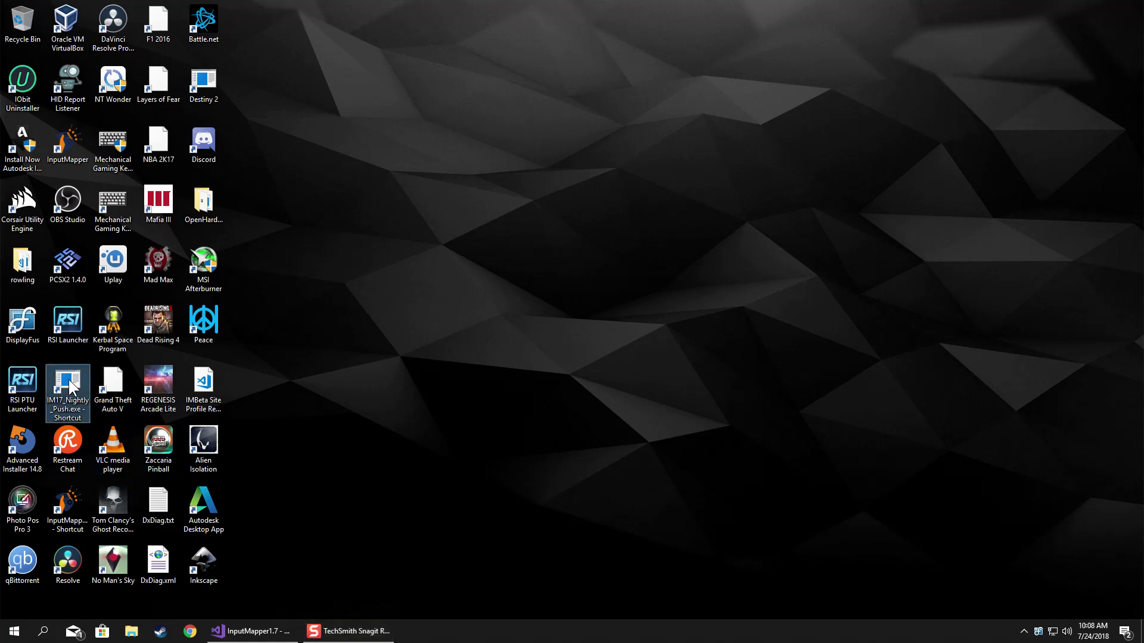
pyautogui.doubleClick(71, 386)
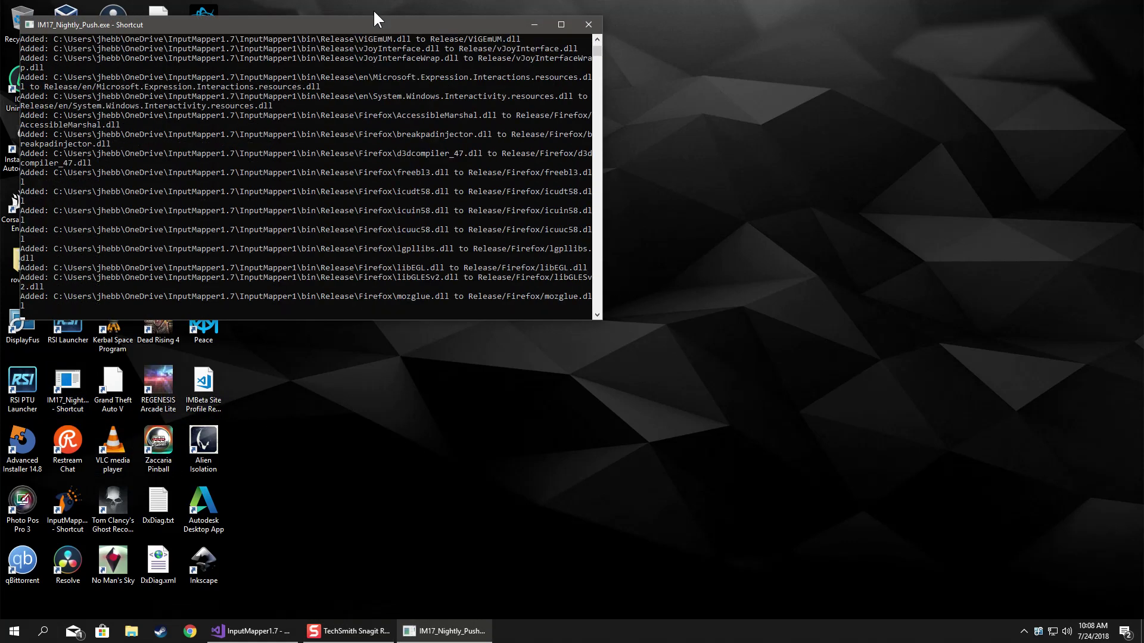
pyautogui.moveTo(341, 24); pyautogui.dragTo(645, 90)
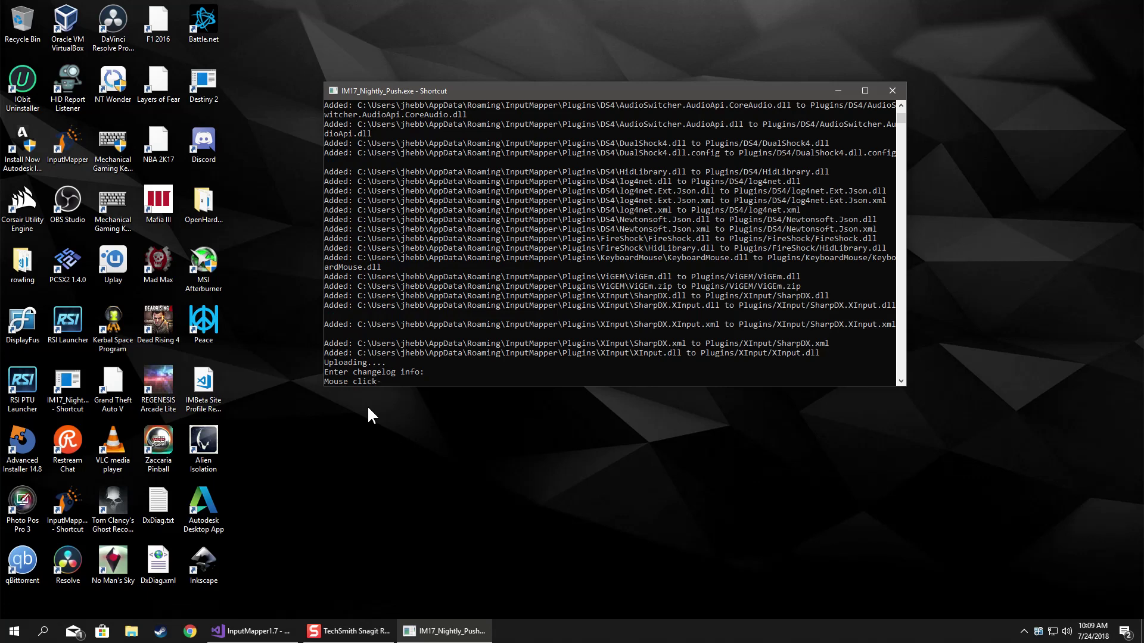
# - Finish the changelog entry 'Mouse click-n-drag functionality added' and submit it to complete the push
pyautogui.write('drag')
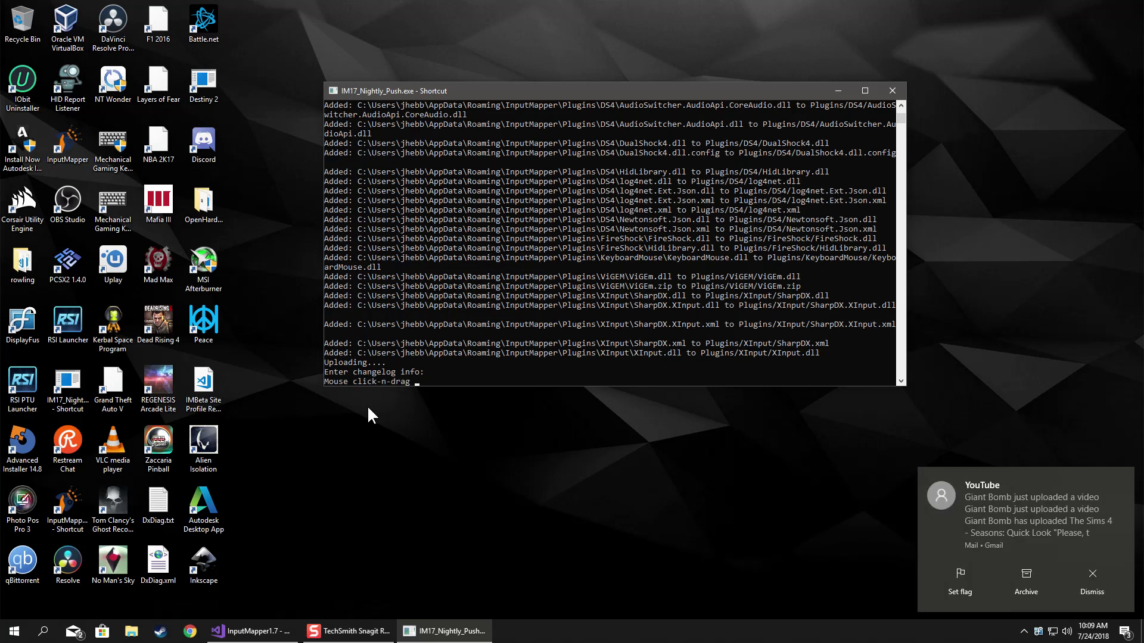
pyautogui.write(' functionality added')
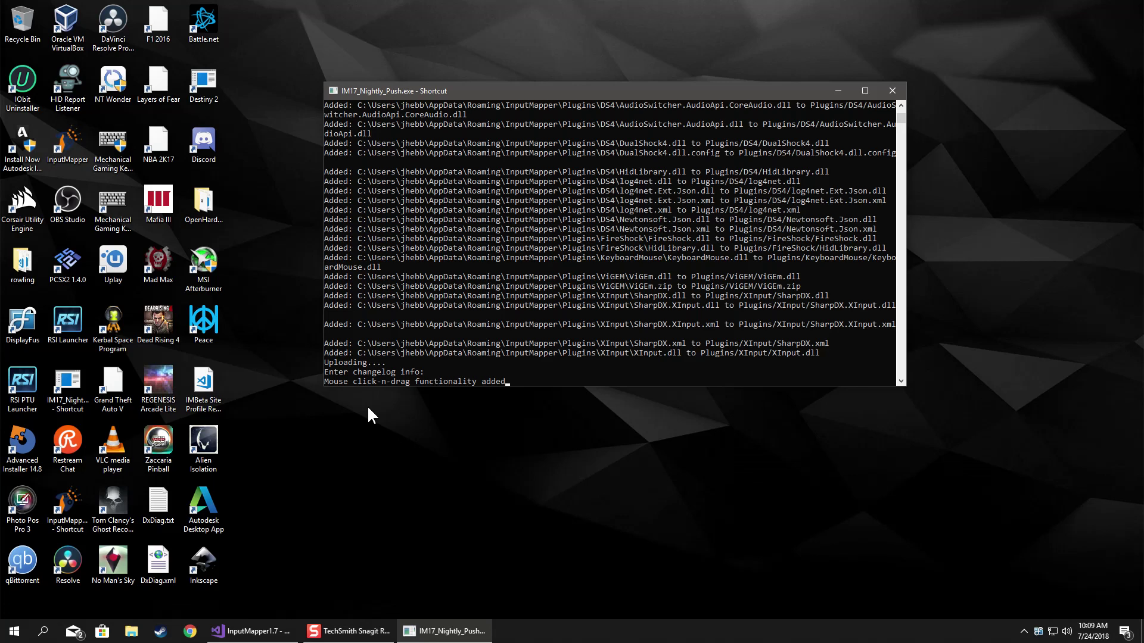
pyautogui.press('Return')
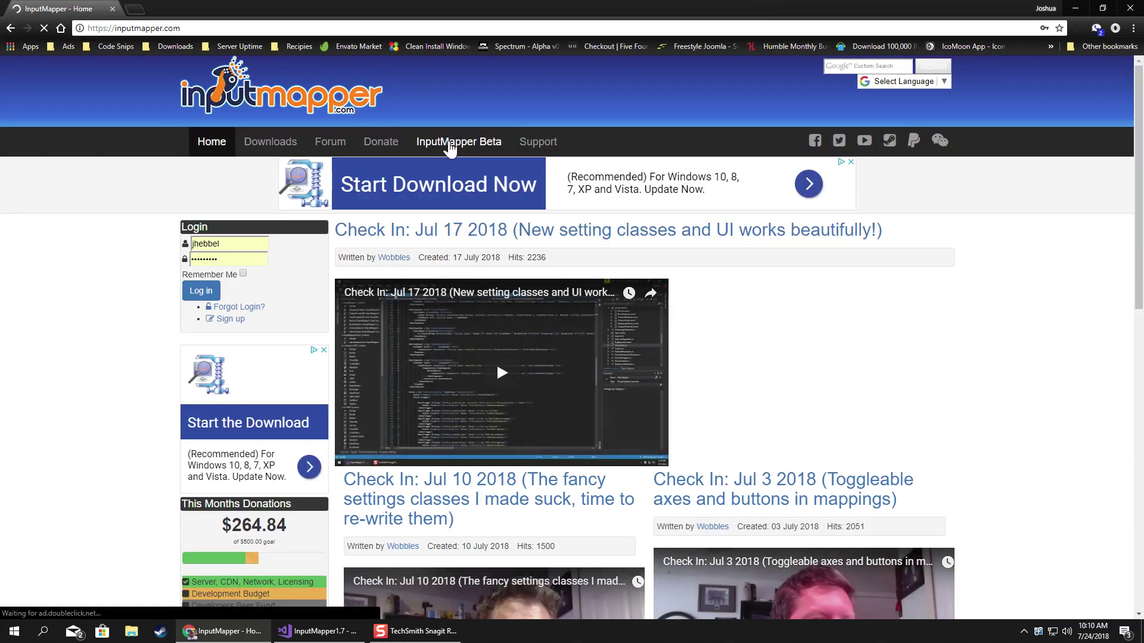
# - Go to the InputMapper beta site and confirm Nightly Build 1.7.6779.17483 shows the click-n-drag patch note
pyautogui.click(458, 142)
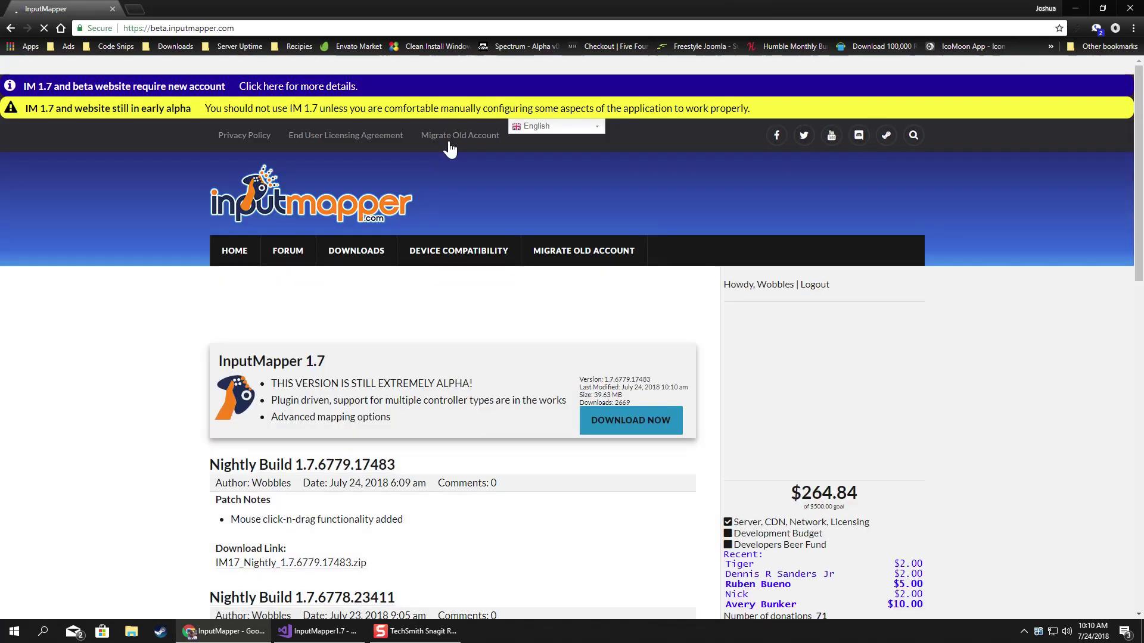
pyautogui.scroll(-3, 571, 467)
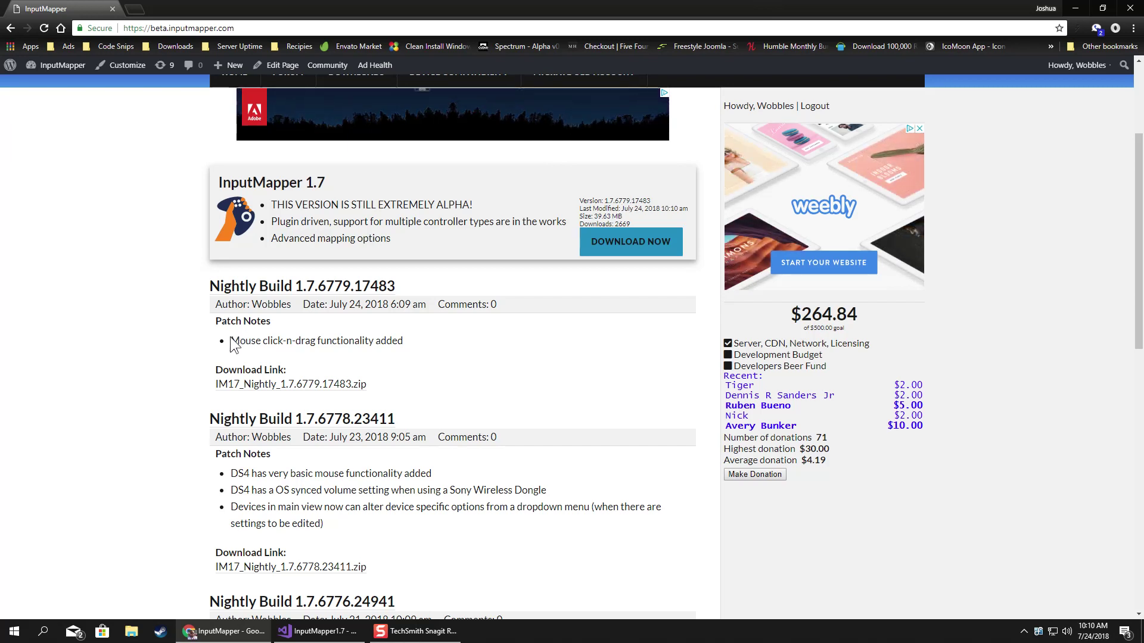
pyautogui.moveTo(232, 345); pyautogui.dragTo(417, 344)
pyautogui.click(451, 353)
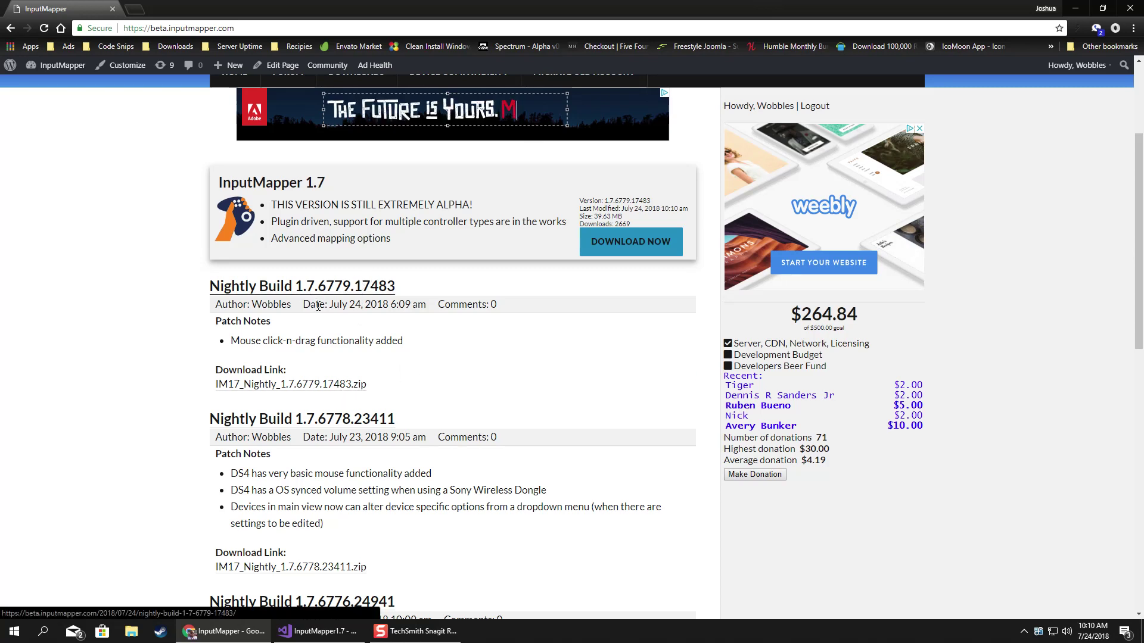
pyautogui.scroll(-3, 524, 375)
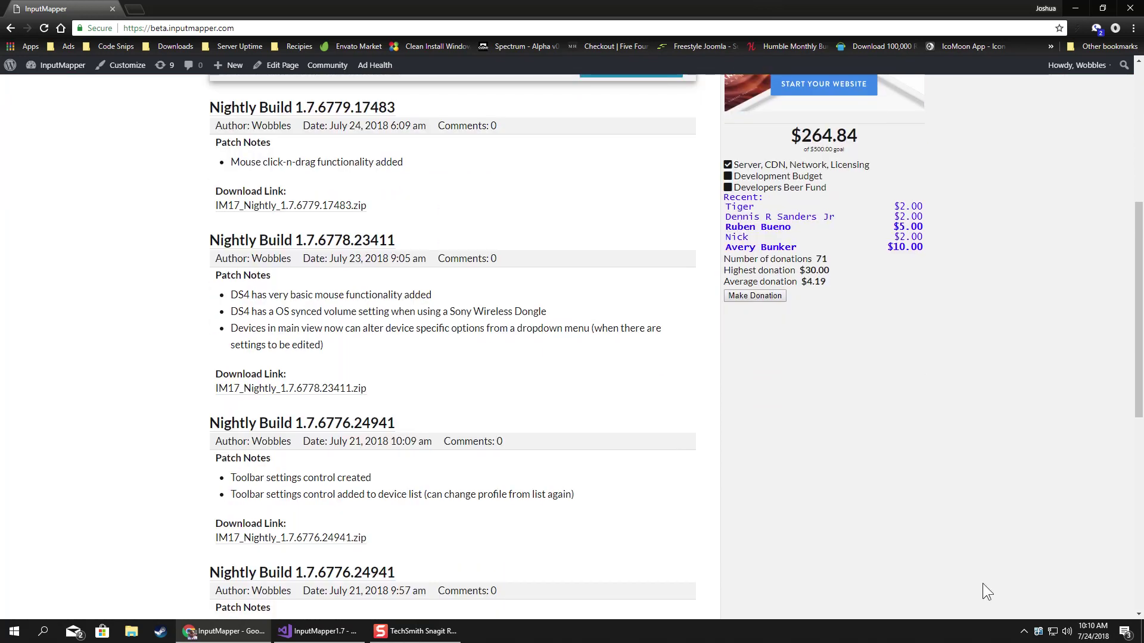